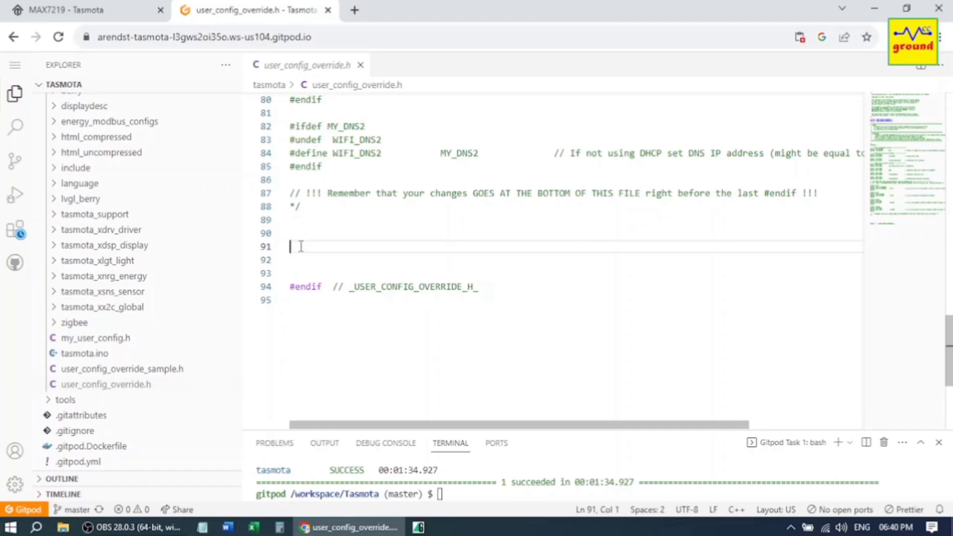
Step: Paste #define USE_DISPLAY_MAX7219_MATRIX onto line 91 of user_config_override.h
{"action": "type", "text": "#define USE_DISPLAY_MAX7219_MATRIX"}
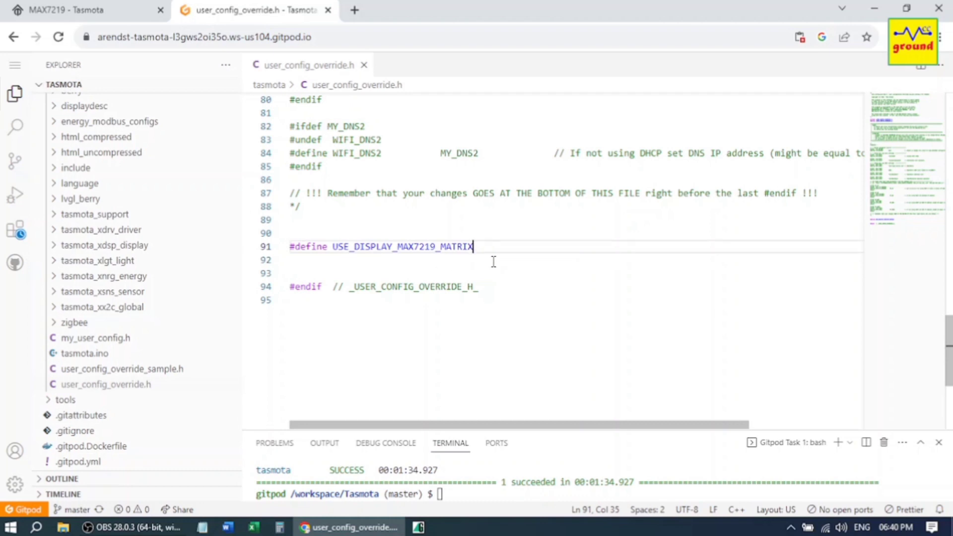
Step: Copy the #define USE_DISPLAY_MAX7219_MATRIX line from the Tasmota MAX7219 documentation
{"action": "left_click", "coordinate": [15, 66]}
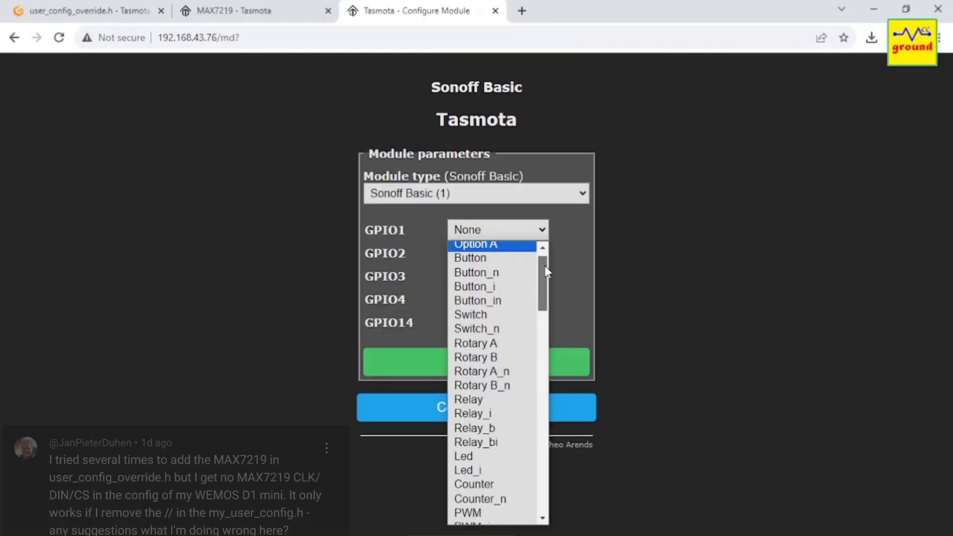
{"action": "left_click_drag", "start_coordinate": [544, 266], "coordinate": [551, 484]}
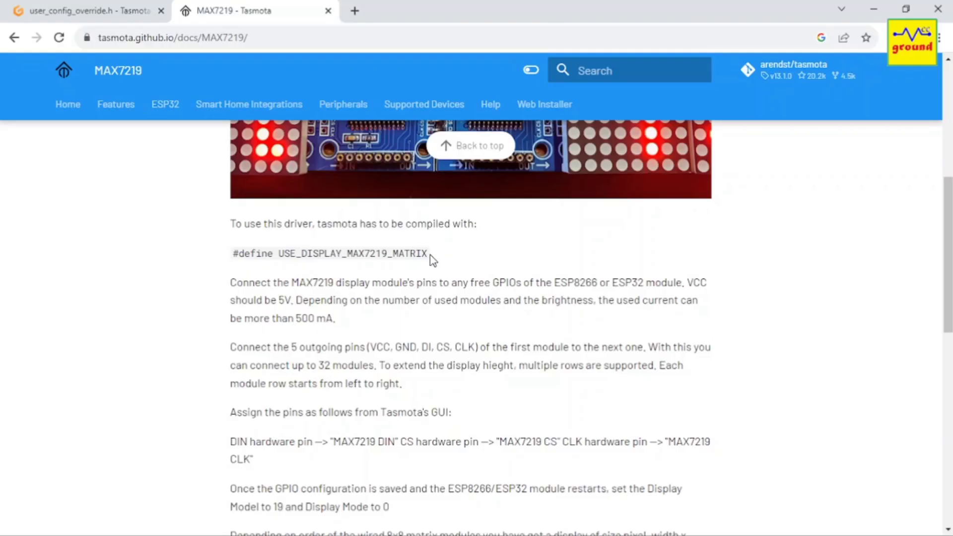
{"action": "left_click_drag", "start_coordinate": [426, 256], "coordinate": [221, 266]}
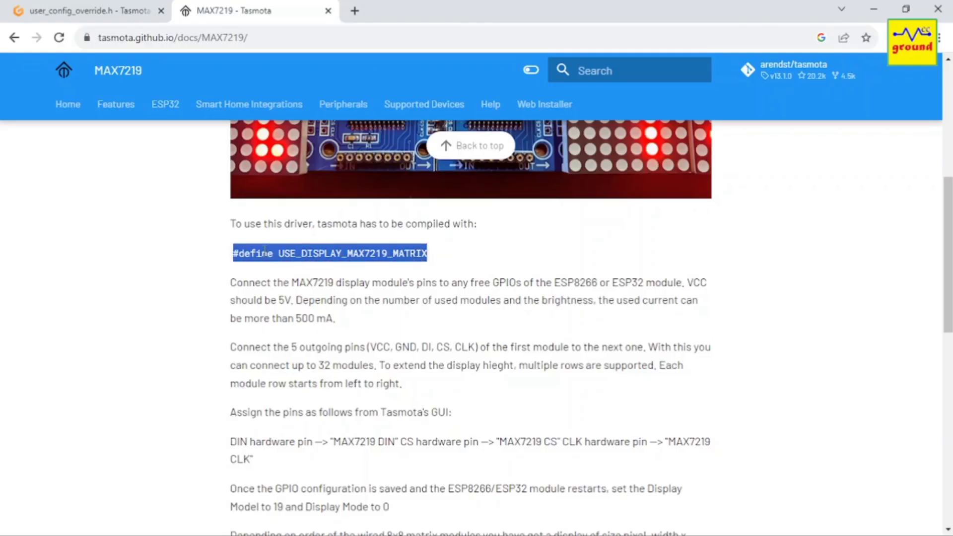
{"action": "right_click", "coordinate": [264, 249]}
{"action": "left_click", "coordinate": [286, 263]}
Step: Paste the MAX7219 matrix define onto line 90 of user_config_override.h and save the file
{"action": "left_click", "coordinate": [82, 11]}
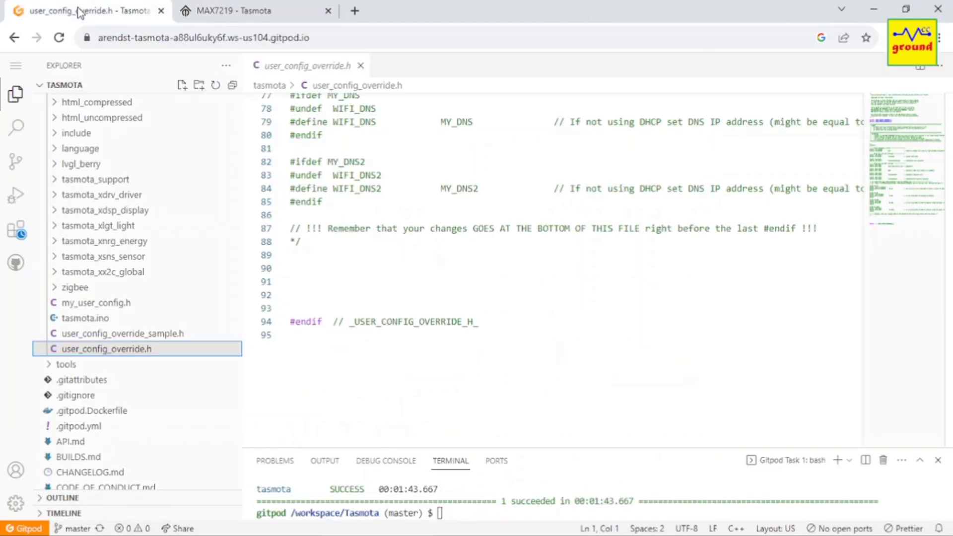
{"action": "key", "text": "ctrl+v"}
{"action": "left_click", "coordinate": [573, 306]}
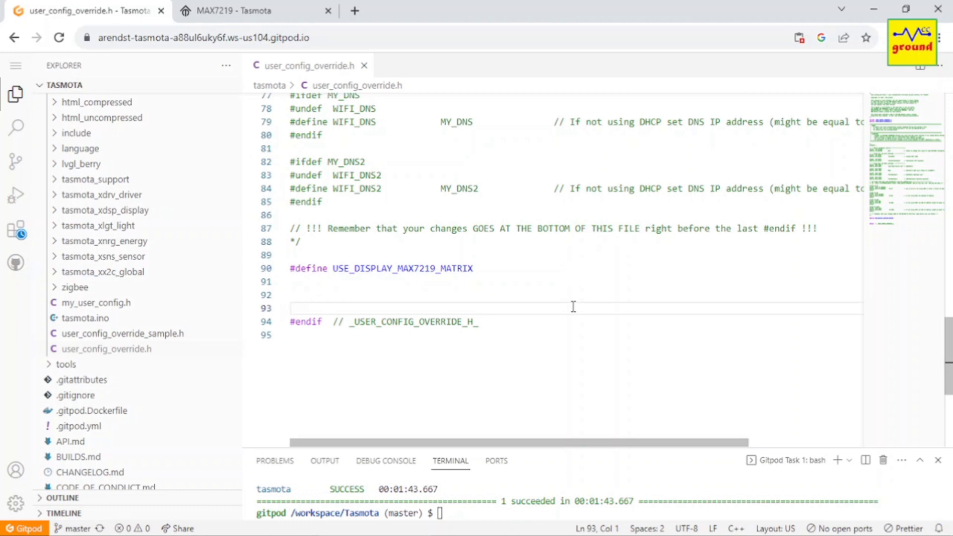
{"action": "left_click", "coordinate": [16, 65]}
{"action": "mouse_move", "coordinate": [209, 70]}
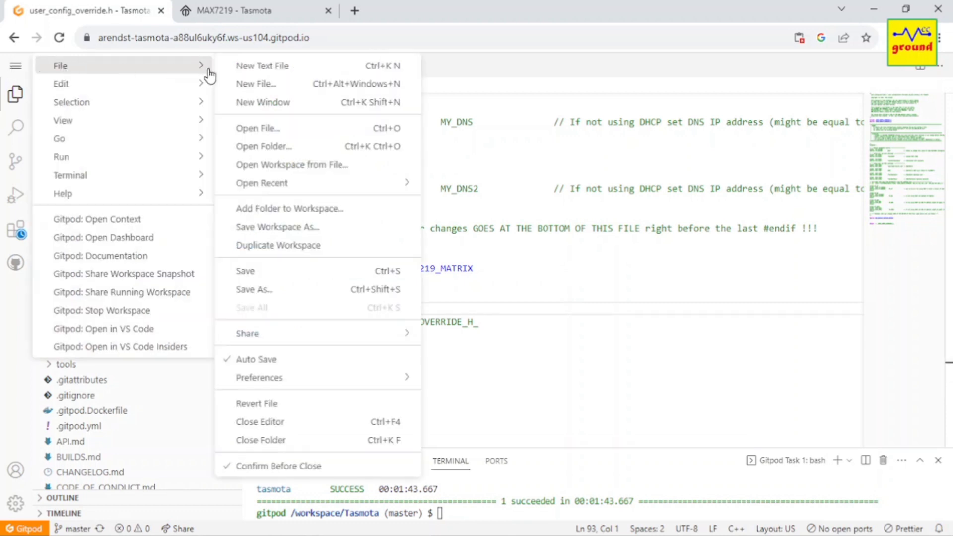
{"action": "left_click", "coordinate": [254, 271]}
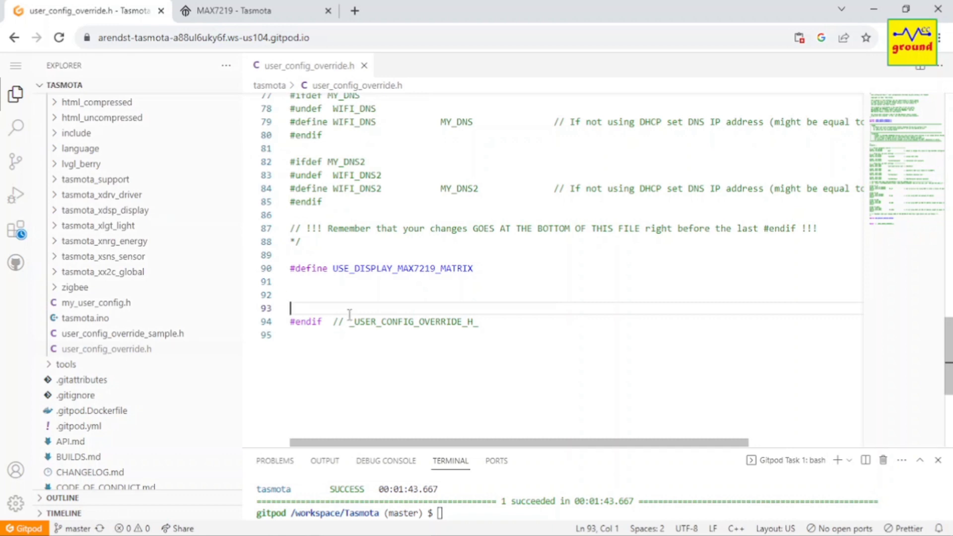
Step: Run 'platformio run -e tasmota' in the terminal and enlarge the panel to follow the build
{"action": "left_click", "coordinate": [468, 514]}
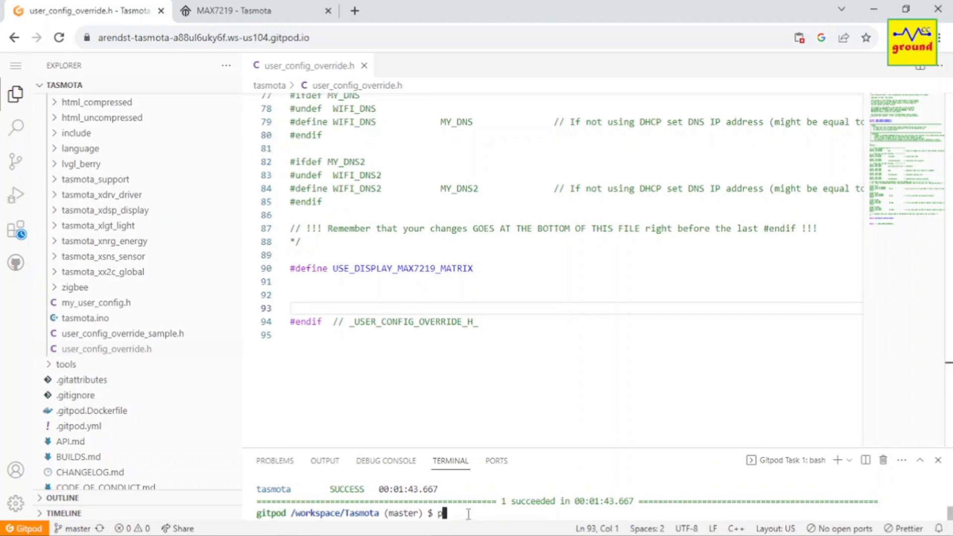
{"action": "type", "text": "platformio run -e tasmota"}
{"action": "key", "text": "Return"}
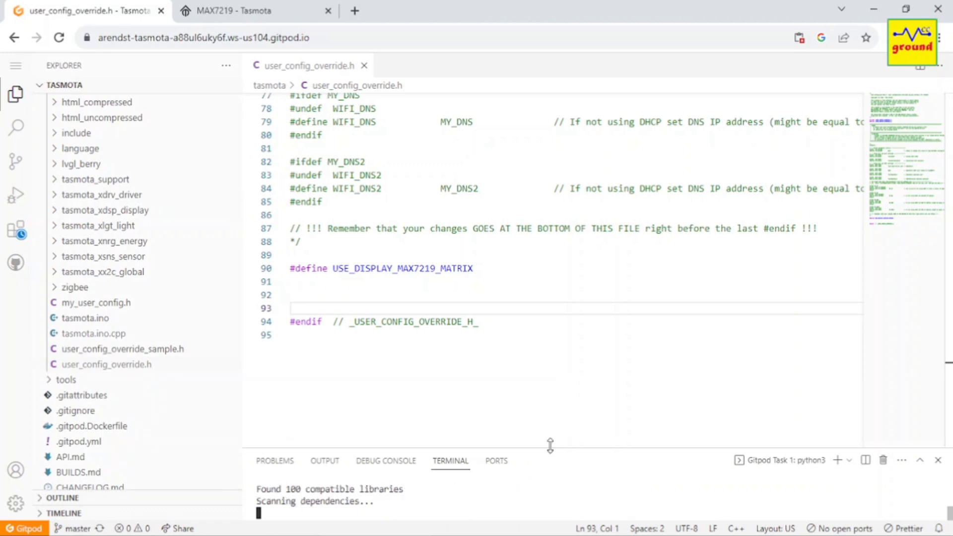
{"action": "left_click_drag", "start_coordinate": [559, 447], "coordinate": [559, 361]}
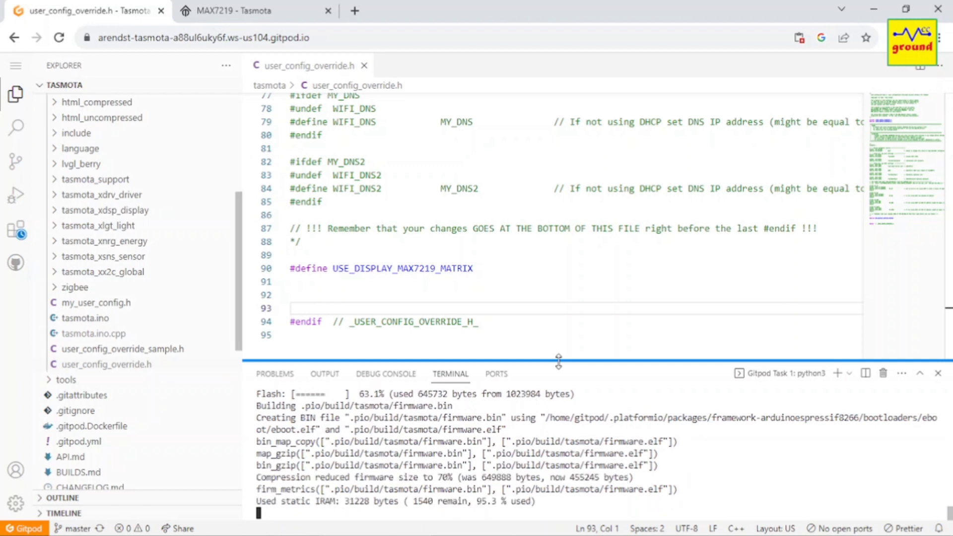
Step: Download tasmota.bin from build_output/firmware and bring up the local Downloads folder
{"action": "scroll", "coordinate": [52, 197], "scroll_direction": "up", "scroll_amount": 5}
{"action": "left_click", "coordinate": [52, 197]}
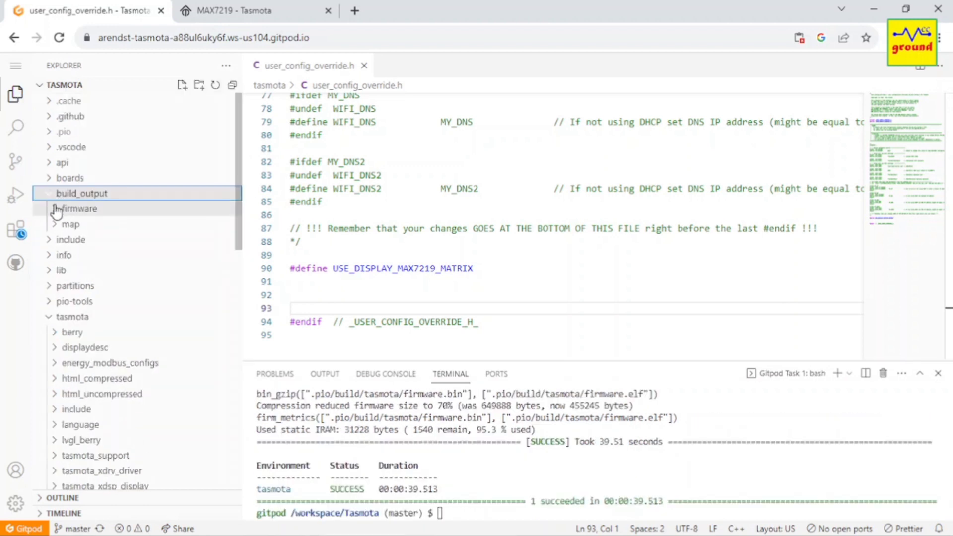
{"action": "left_click", "coordinate": [58, 210]}
{"action": "right_click", "coordinate": [99, 227]}
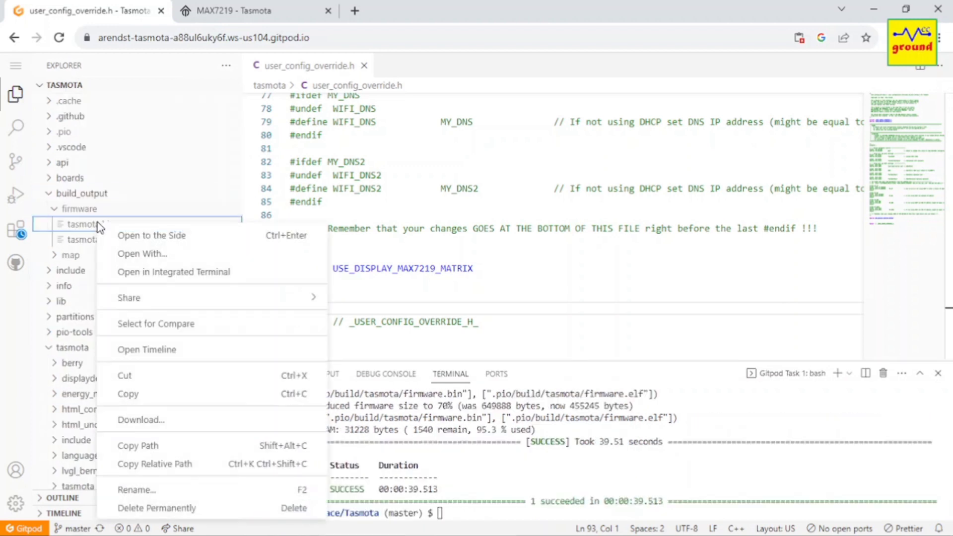
{"action": "left_click", "coordinate": [148, 421]}
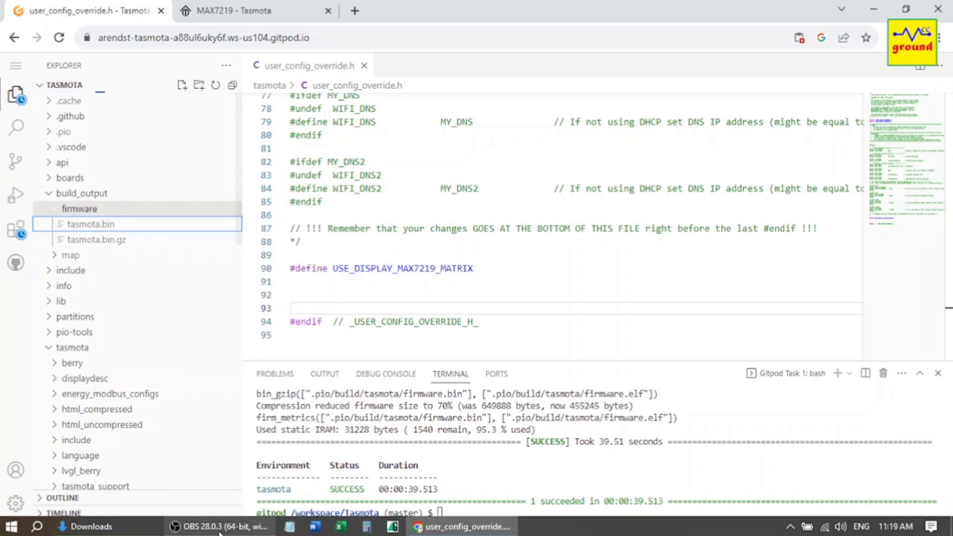
{"action": "left_click", "coordinate": [85, 527]}
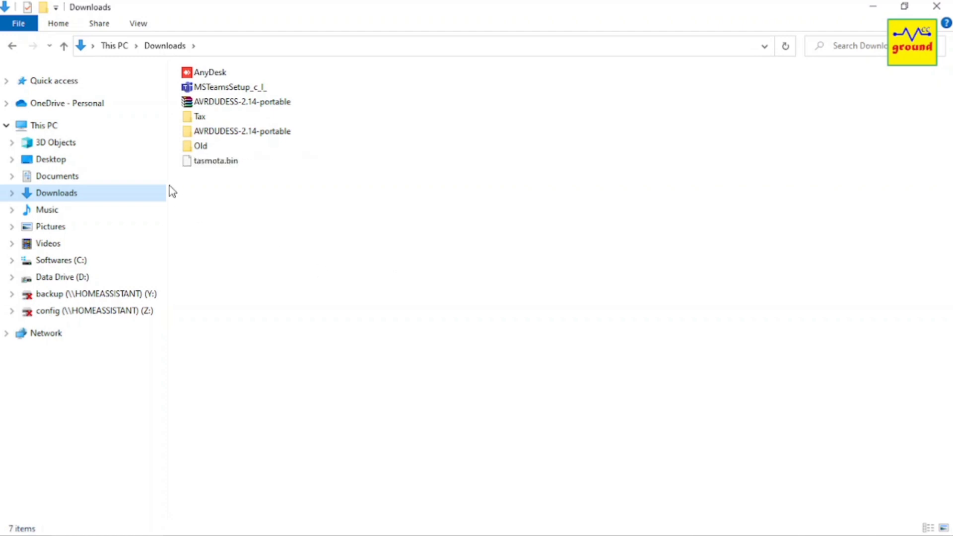
Step: Check that the 634 KB tasmota.bin is in Downloads, then minimise File Explorer
{"action": "left_click", "coordinate": [216, 161]}
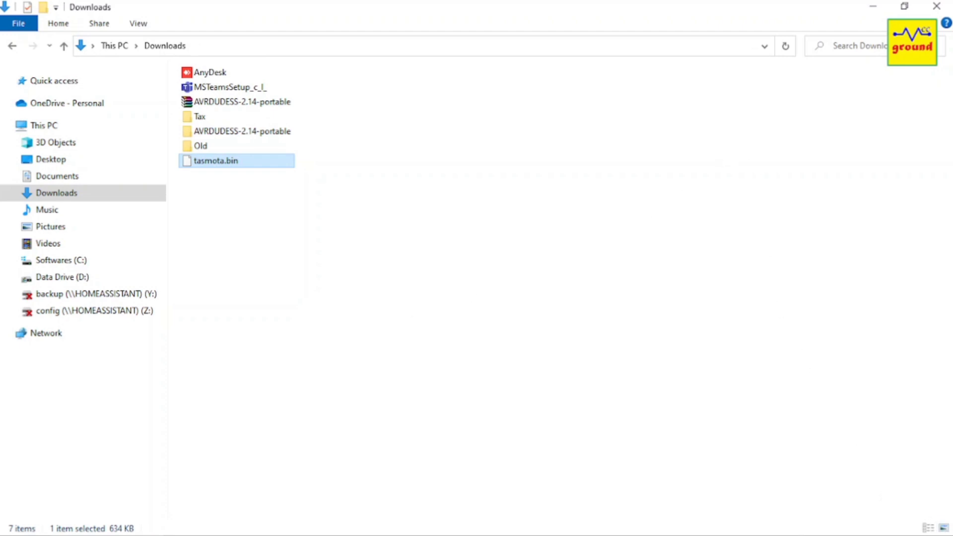
{"action": "left_click", "coordinate": [88, 526]}
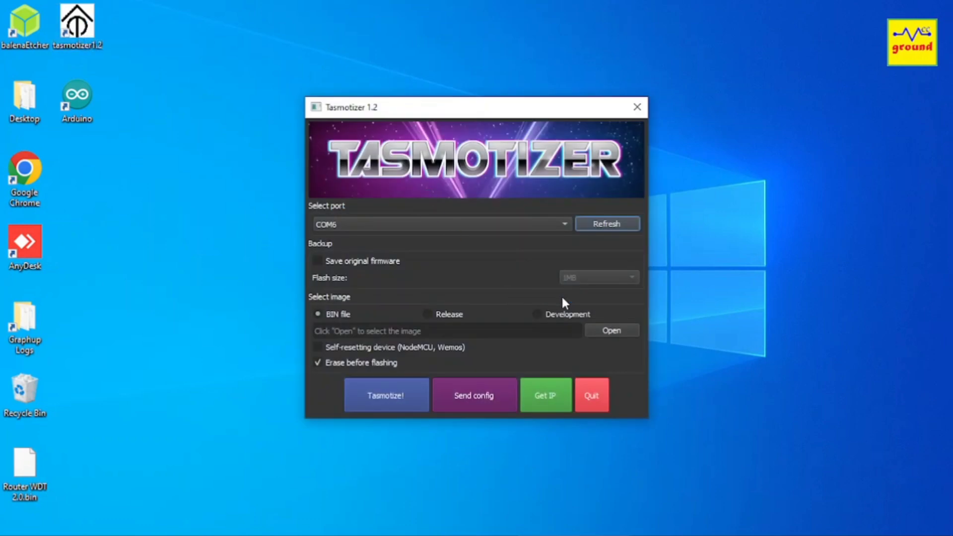
Step: Flash Downloads\tasmota.bin to the COM6 board in Tasmotizer as a self-resetting device
{"action": "left_click", "coordinate": [616, 329]}
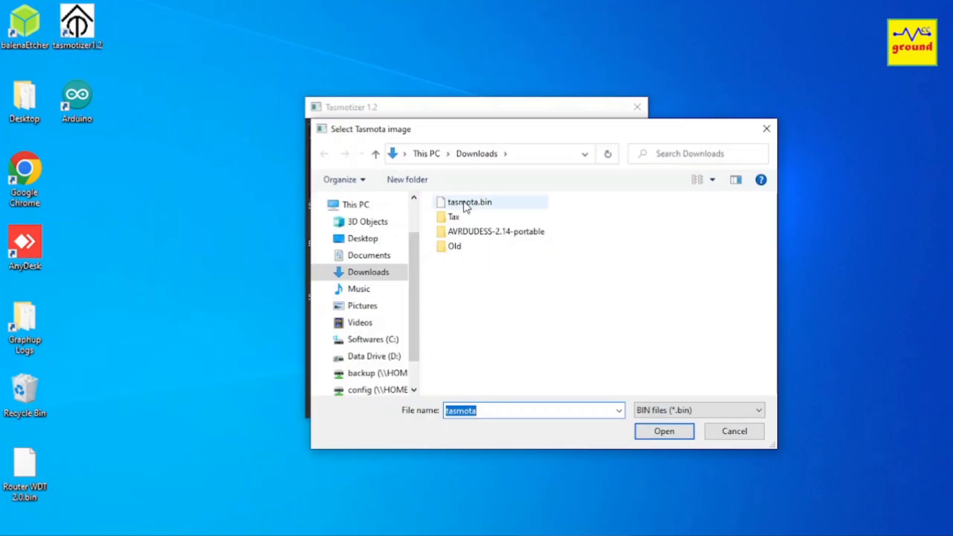
{"action": "left_click", "coordinate": [465, 204]}
{"action": "left_click", "coordinate": [663, 431]}
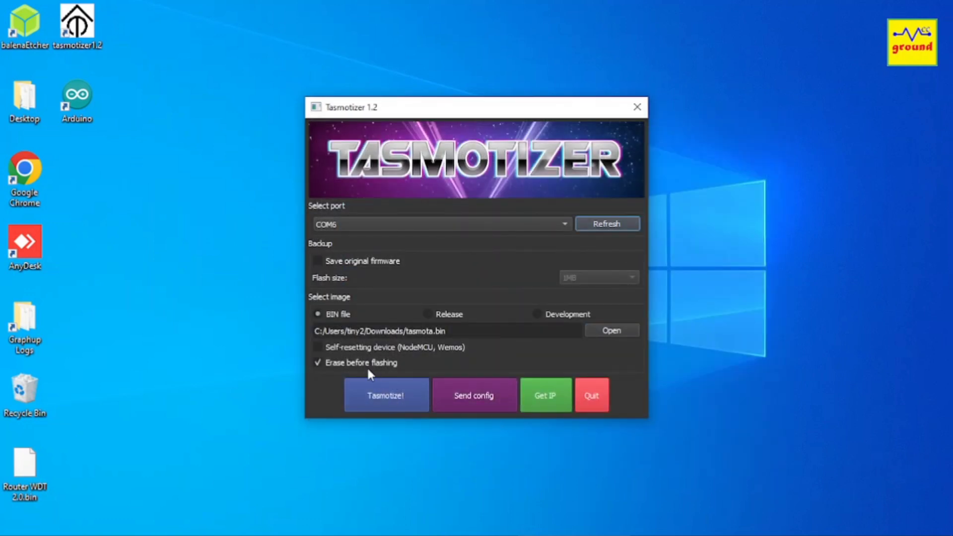
{"action": "left_click", "coordinate": [365, 348]}
{"action": "left_click", "coordinate": [381, 393]}
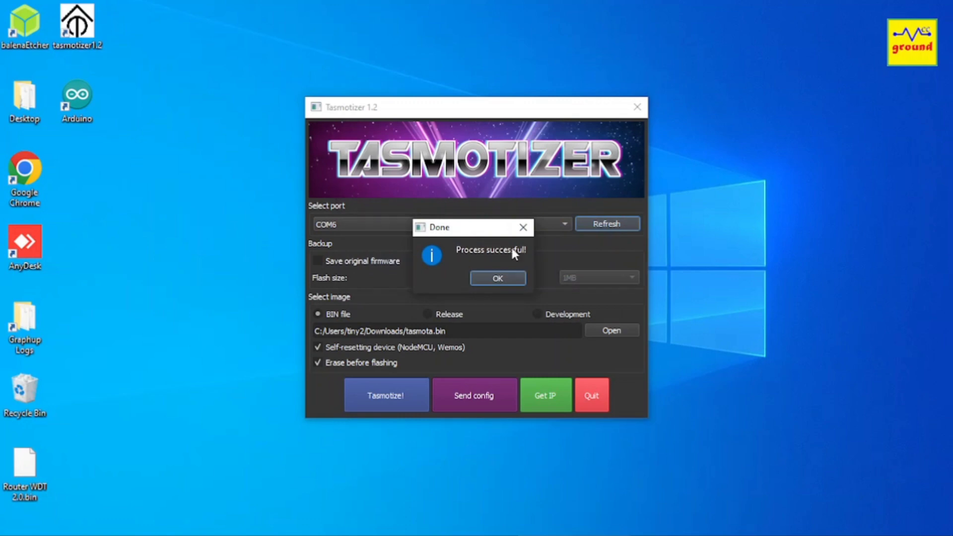
{"action": "left_click", "coordinate": [511, 278]}
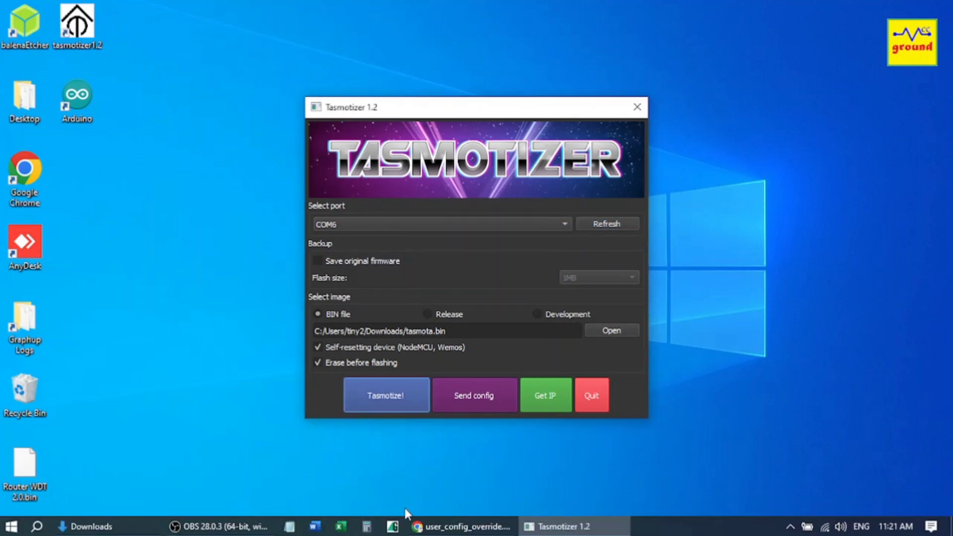
Step: Connect the PC to the open tasmota-6E9626-5670 Wi-Fi access point
{"action": "left_click", "coordinate": [464, 527]}
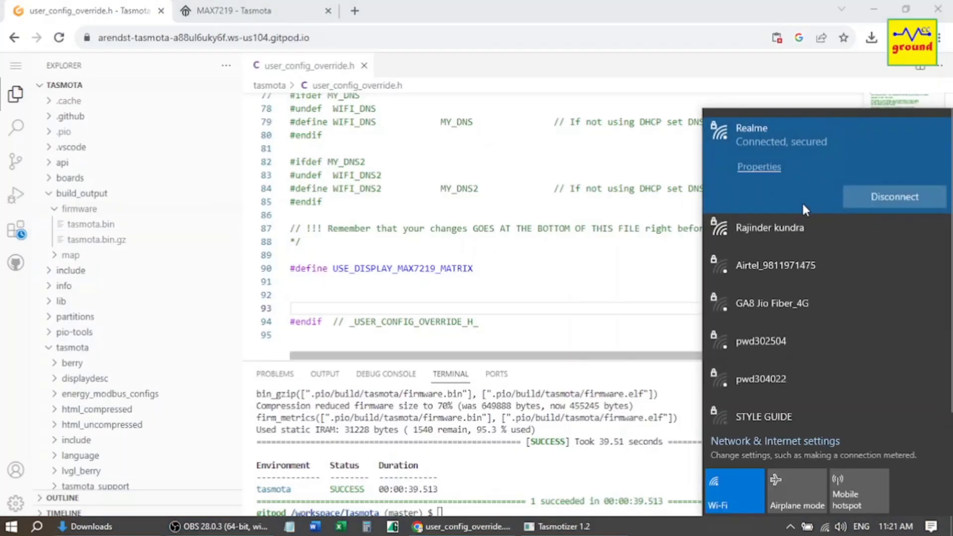
{"action": "left_click", "coordinate": [769, 225]}
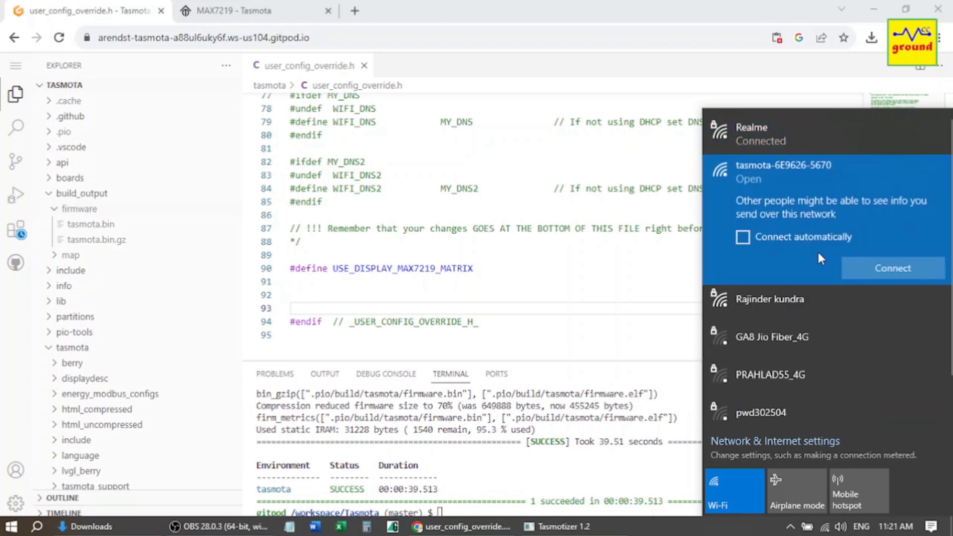
{"action": "left_click", "coordinate": [882, 273]}
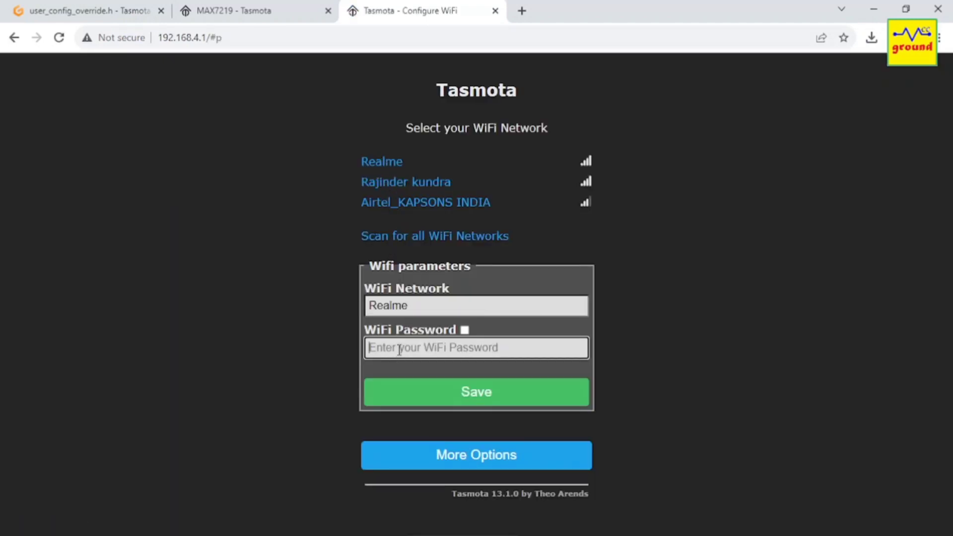
Step: Enter the Realme network's Wi-Fi password, save it, and open the device at 192.168.43.76
{"action": "type", "text": "1"}
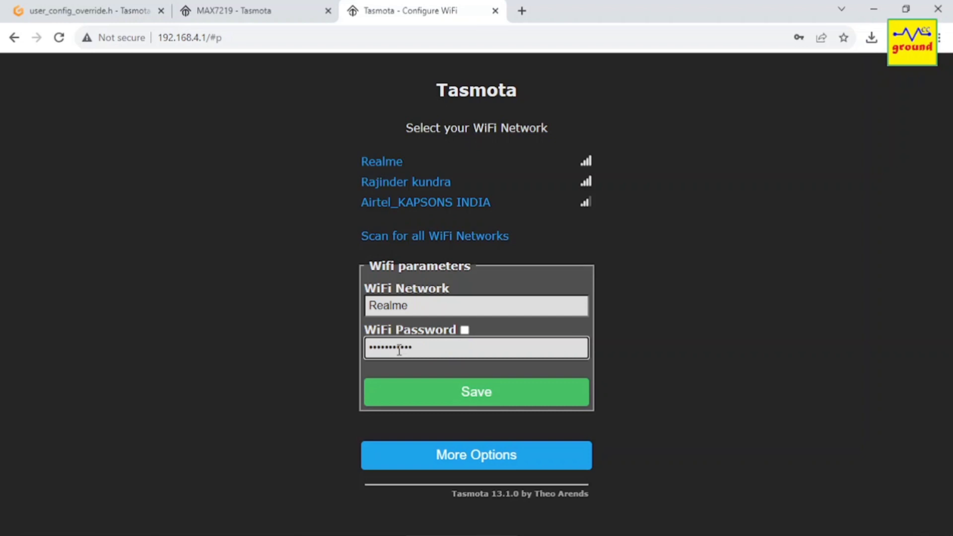
{"action": "left_click", "coordinate": [452, 395]}
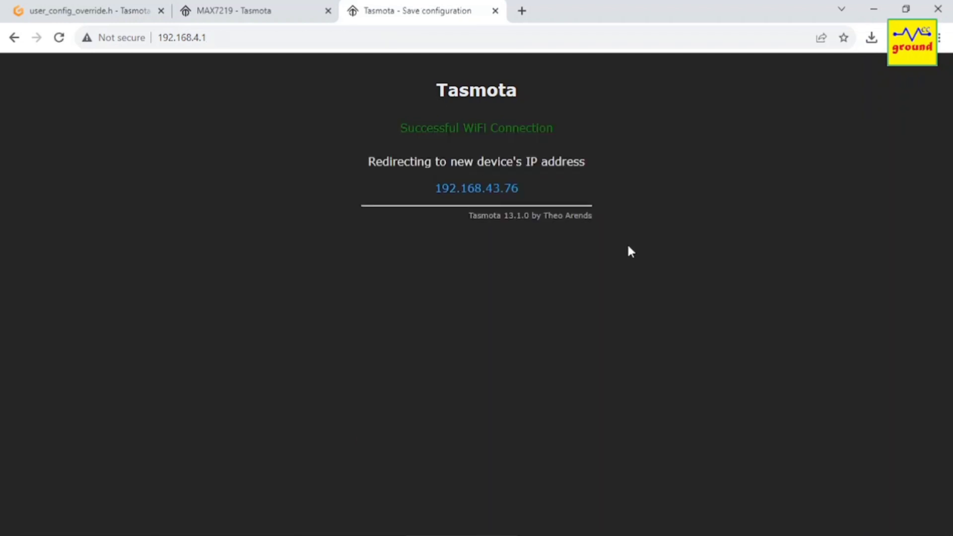
{"action": "left_click", "coordinate": [436, 192]}
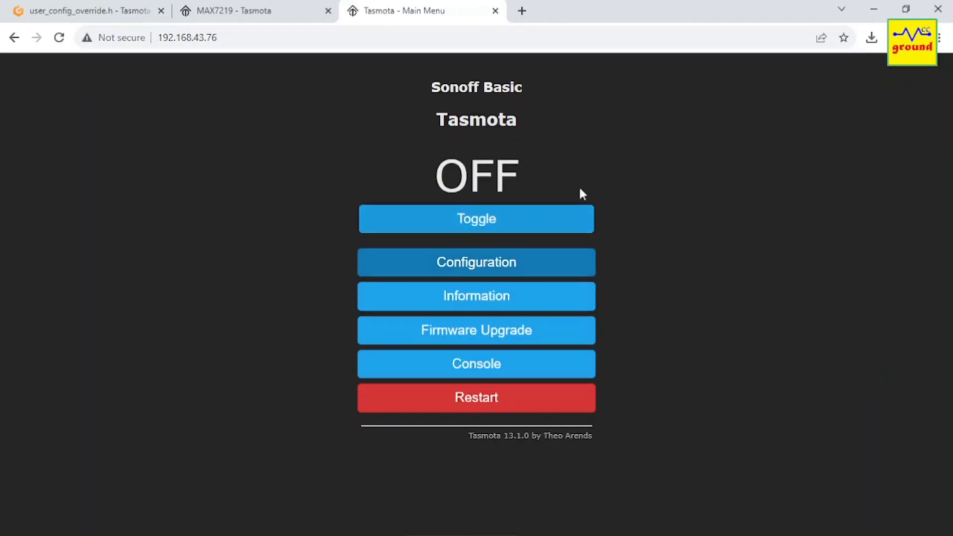
Step: Open Configure Module and browse GPIO1's function list without changing it from None
{"action": "left_click", "coordinate": [475, 268]}
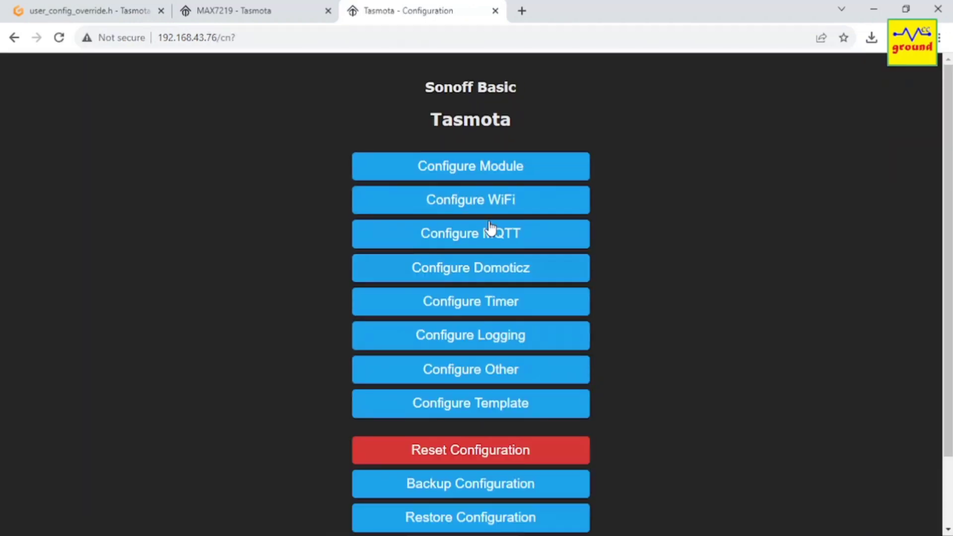
{"action": "left_click", "coordinate": [479, 168]}
{"action": "left_click", "coordinate": [496, 229]}
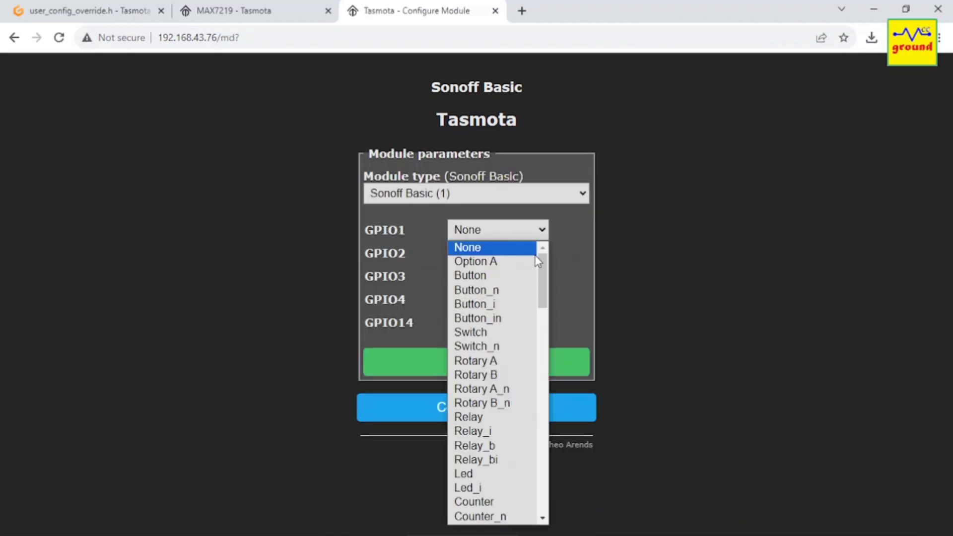
{"action": "mouse_move", "coordinate": [542, 258]}
{"action": "left_mouse_down"}
{"action": "mouse_move", "coordinate": [551, 476]}
{"action": "mouse_move", "coordinate": [543, 444]}
{"action": "mouse_move", "coordinate": [550, 260]}
{"action": "left_mouse_up"}
{"action": "left_click", "coordinate": [576, 243]}
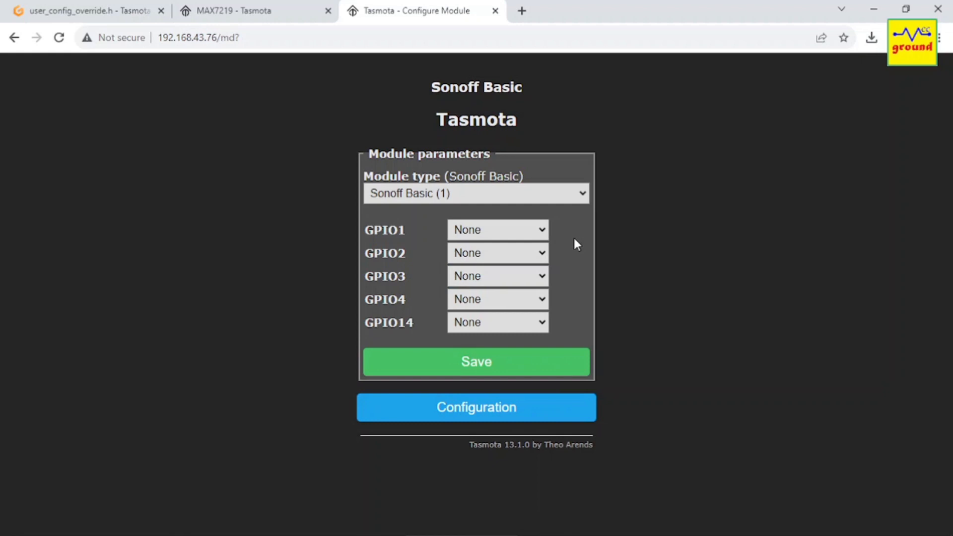
Step: Insert #define USE_DISPLAY on a new line 90, above the MAX7219 matrix define
{"action": "left_click", "coordinate": [495, 10]}
{"action": "left_click", "coordinate": [70, 11]}
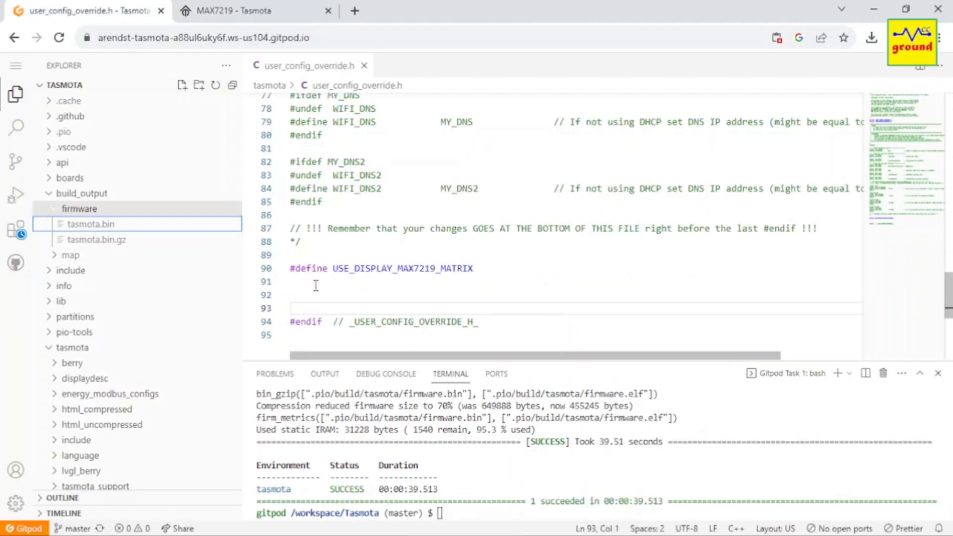
{"action": "left_click_drag", "start_coordinate": [292, 266], "coordinate": [394, 268]}
{"action": "key", "text": "ctrl+c"}
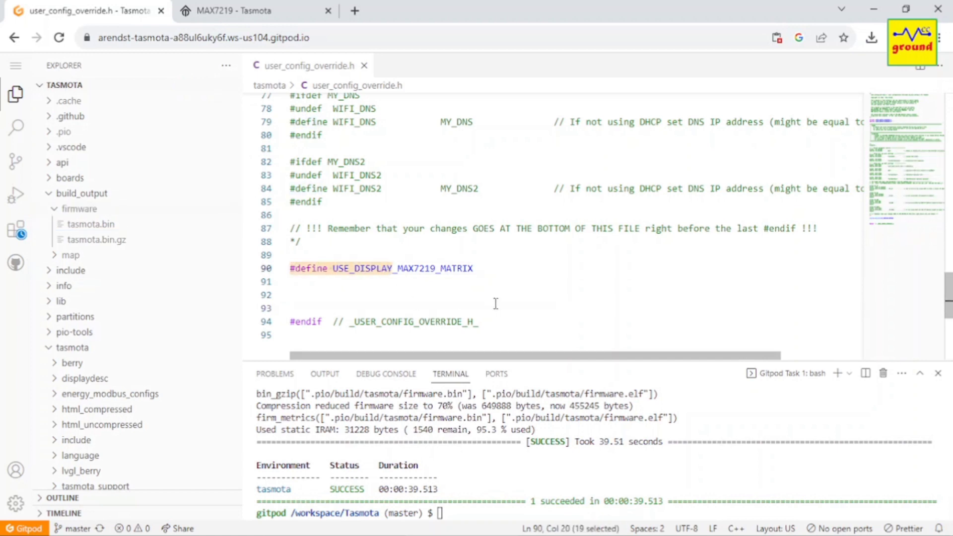
{"action": "left_click", "coordinate": [294, 256]}
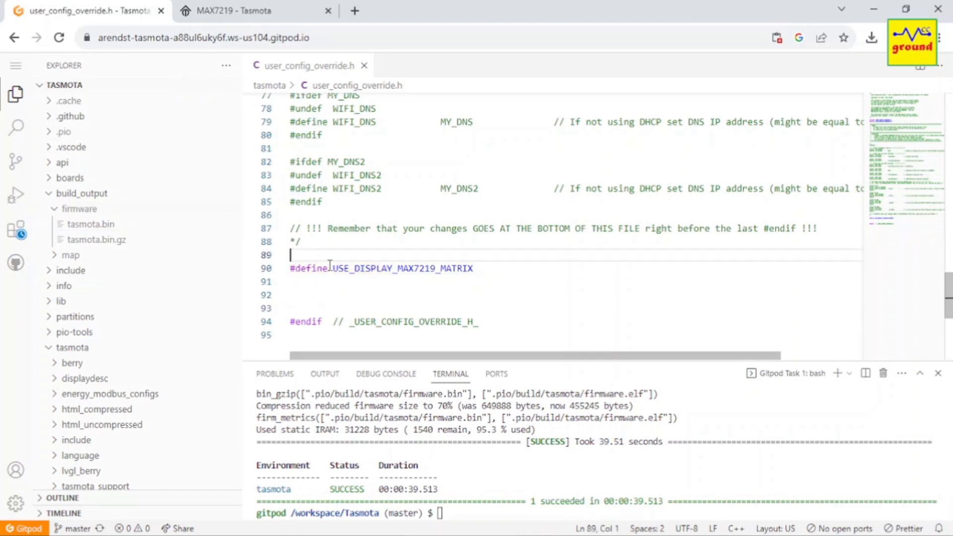
{"action": "key", "text": "Return"}
{"action": "key", "text": "ctrl+v"}
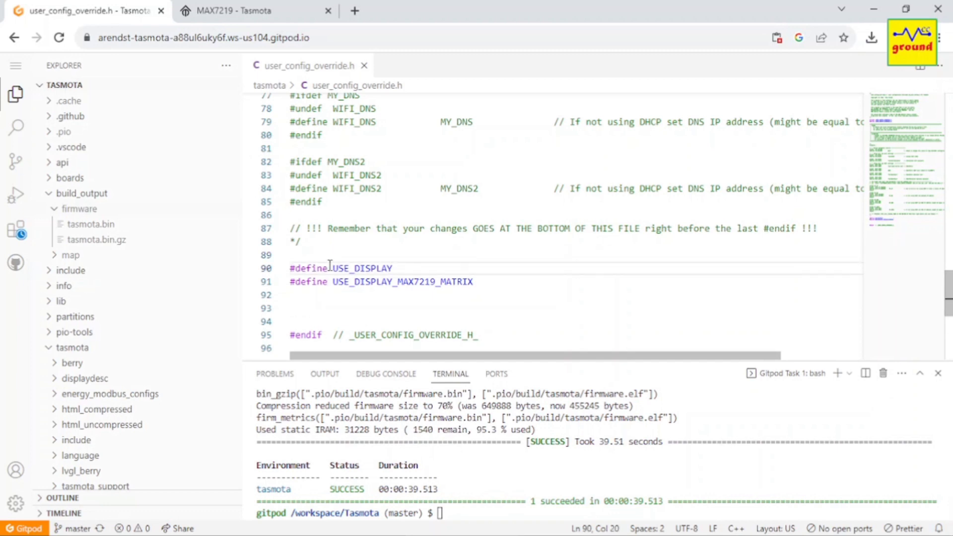
Step: Delete the extra blank line before #endif and save user_config_override.h
{"action": "left_click", "coordinate": [291, 308]}
{"action": "key", "text": "BackSpace"}
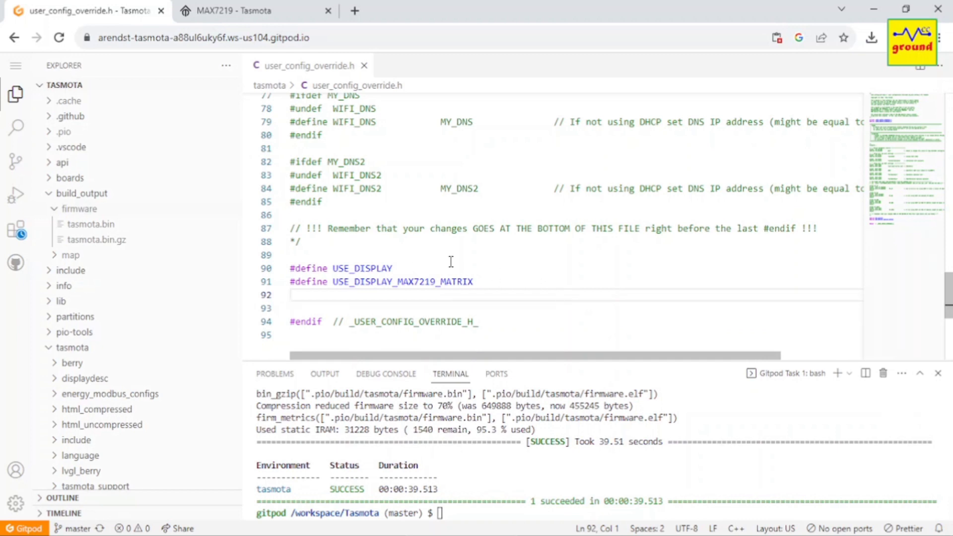
{"action": "left_click", "coordinate": [16, 65]}
{"action": "mouse_move", "coordinate": [59, 66]}
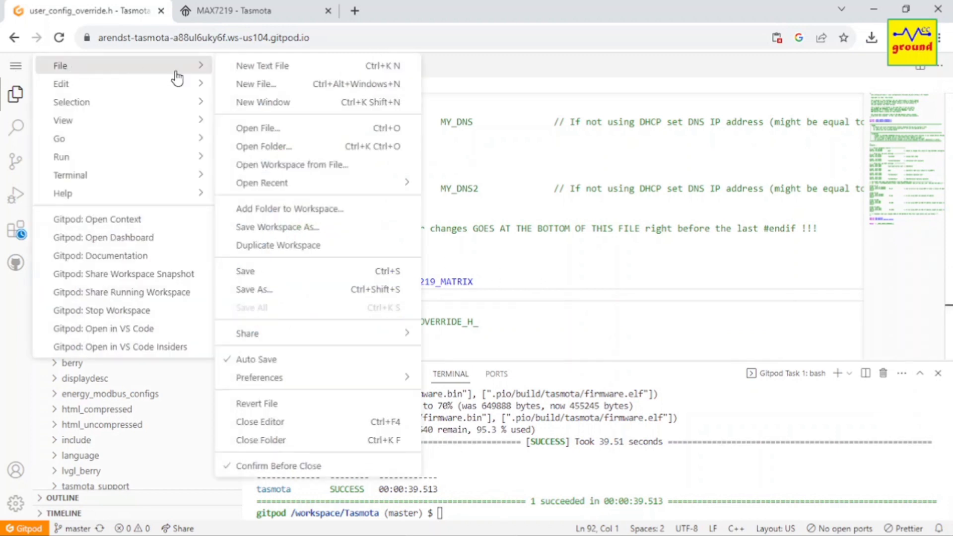
{"action": "left_click", "coordinate": [254, 272]}
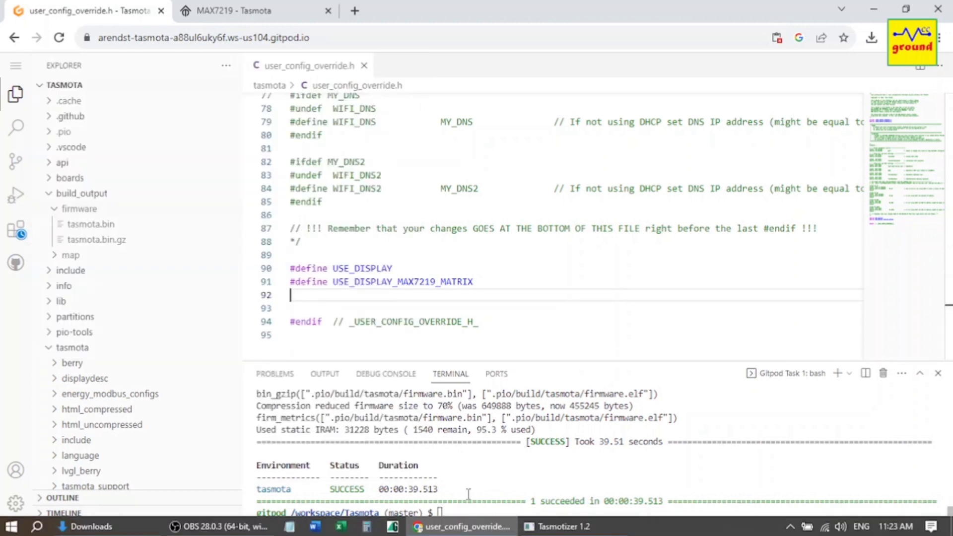
Step: Rerun 'platformio run -e tasmota' to rebuild with USE_DISPLAY, then bring up tasmota.bin's context menu
{"action": "key", "text": "Up"}
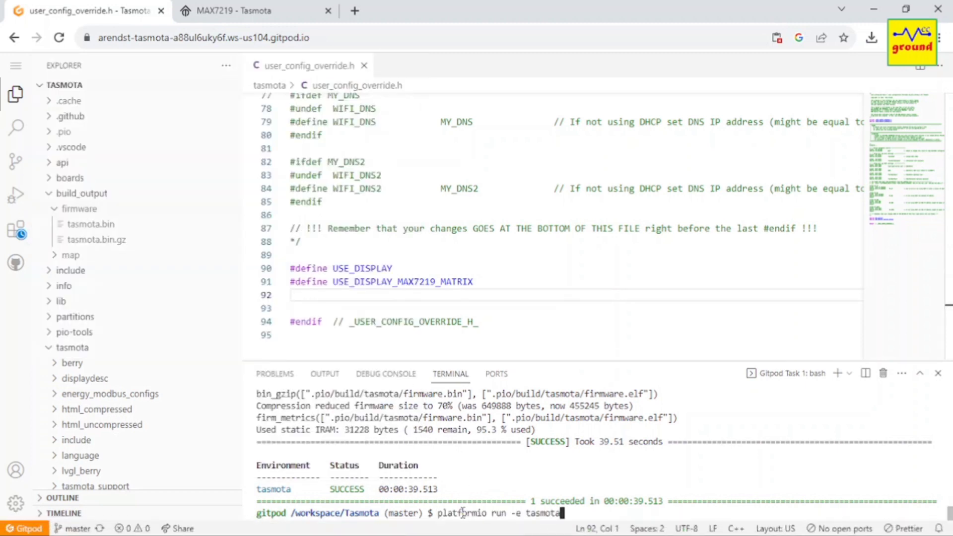
{"action": "key", "text": "Return"}
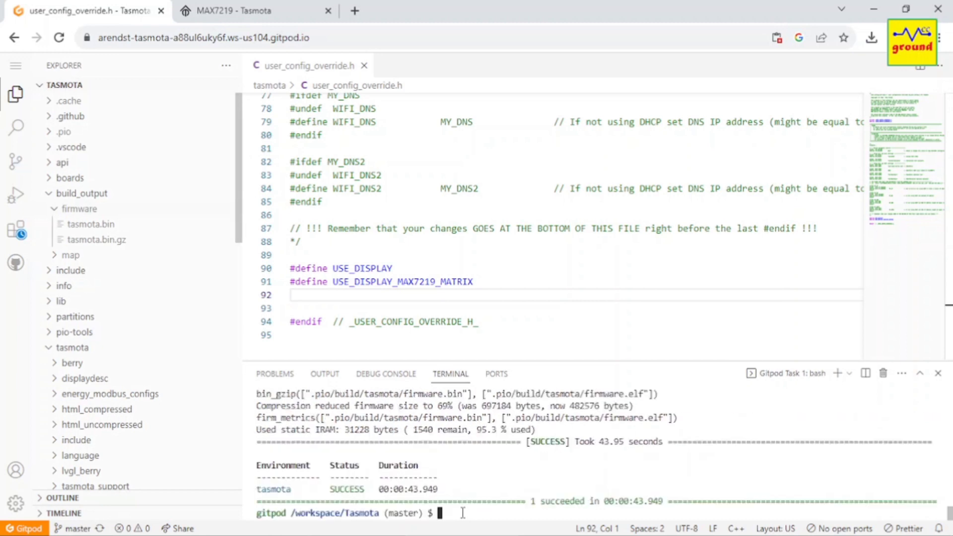
{"action": "right_click", "coordinate": [94, 228]}
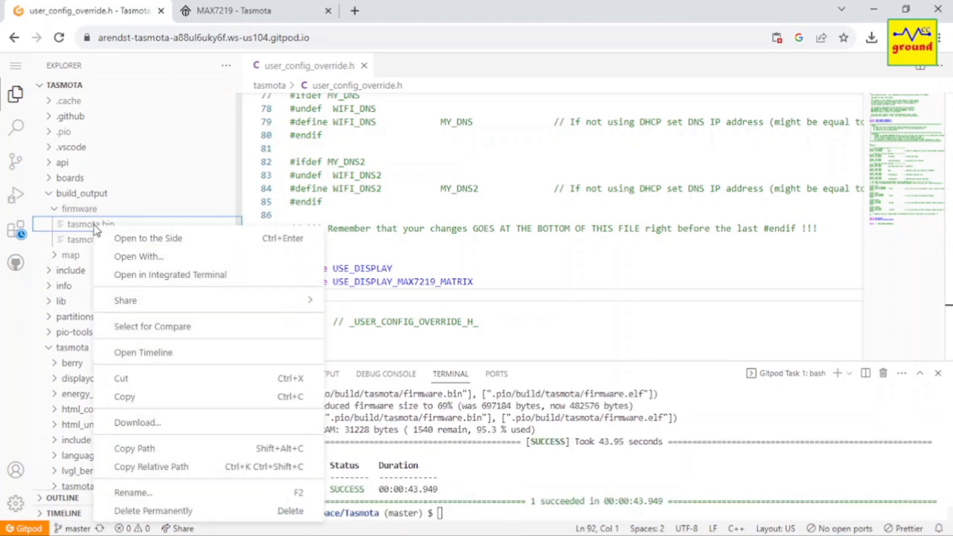
Step: Download the rebuilt tasmota.bin and select tasmota (1).bin in the Downloads folder
{"action": "left_click", "coordinate": [145, 425]}
{"action": "left_click", "coordinate": [154, 527]}
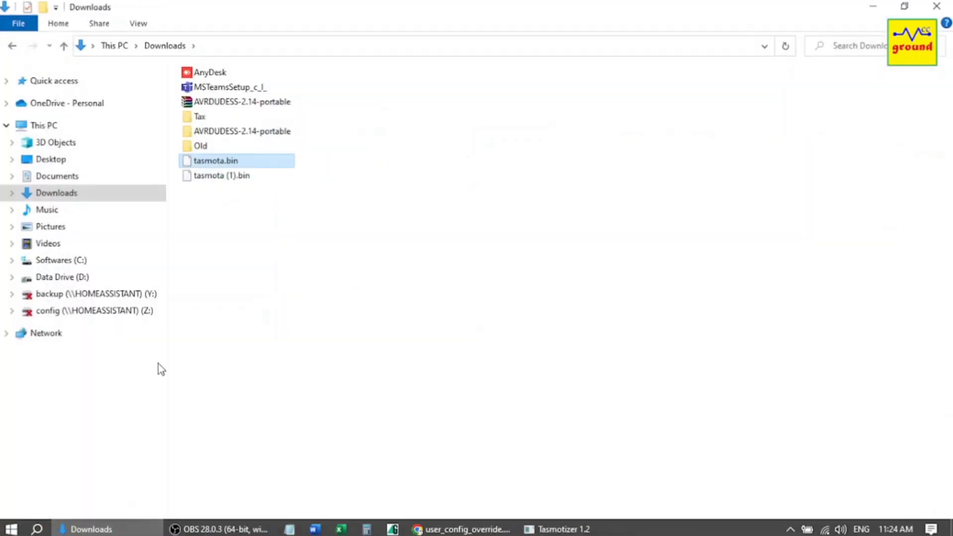
{"action": "left_click", "coordinate": [237, 178]}
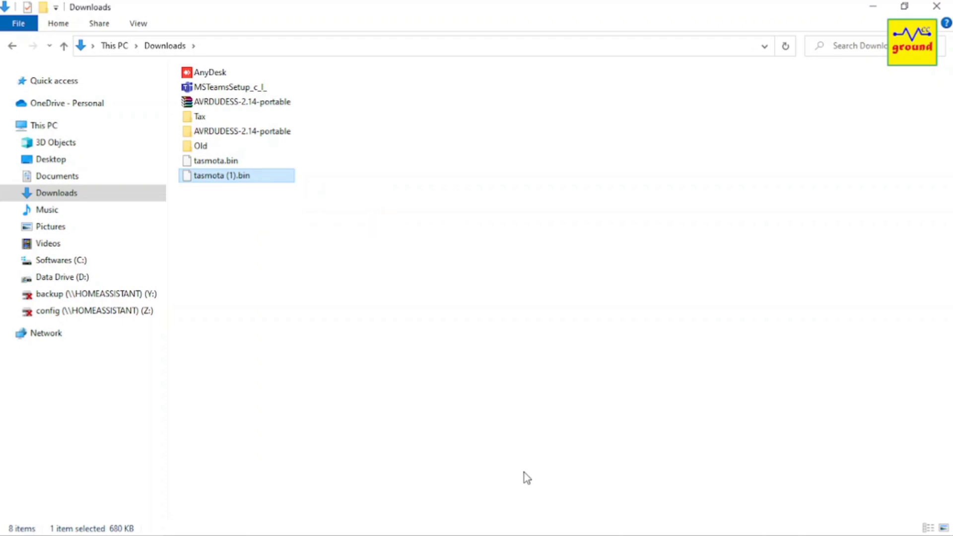
Step: In Tasmotizer, choose tasmota (1).bin as the image, flash it, and dismiss the success message
{"action": "left_click", "coordinate": [576, 527]}
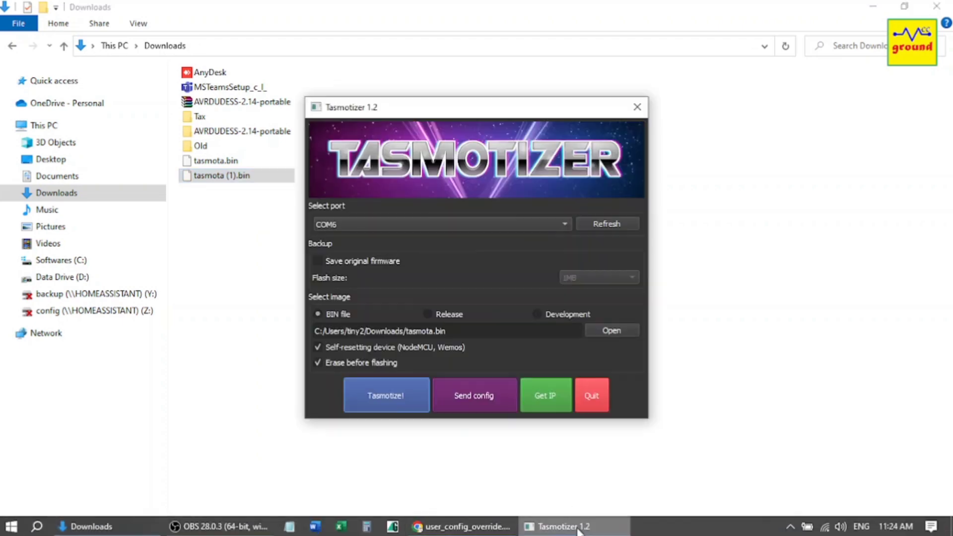
{"action": "left_click", "coordinate": [611, 332]}
{"action": "left_click", "coordinate": [496, 202]}
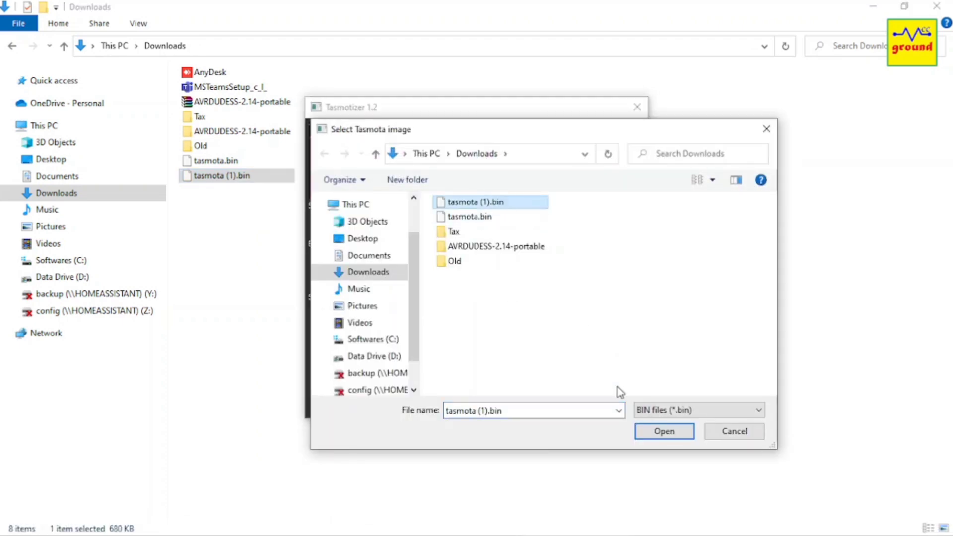
{"action": "left_click", "coordinate": [664, 435]}
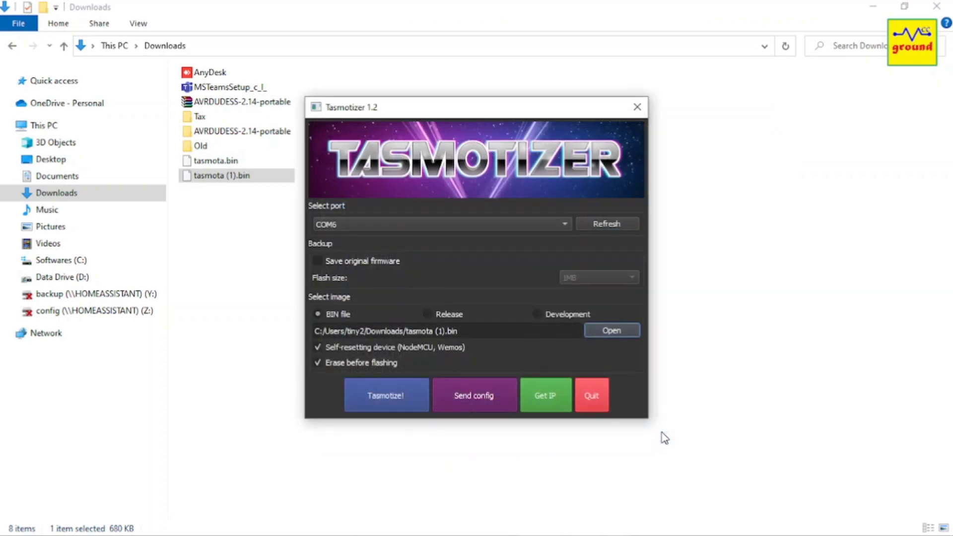
{"action": "left_click", "coordinate": [390, 395]}
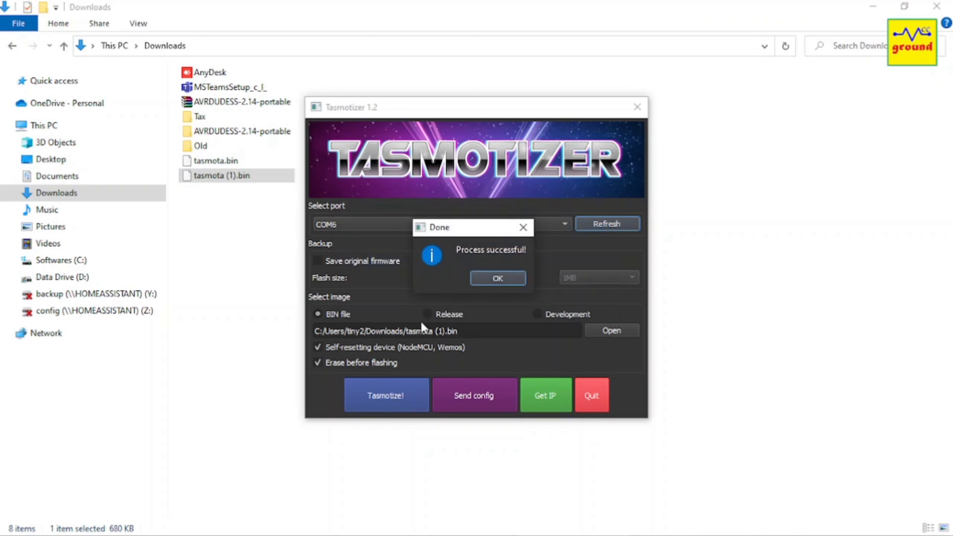
{"action": "left_click", "coordinate": [492, 278]}
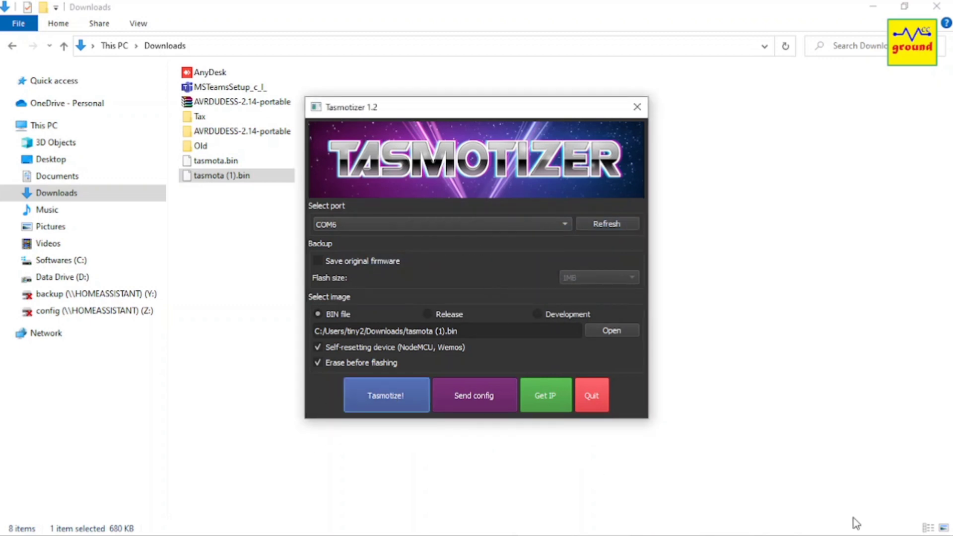
Step: Connect the PC to the device's tasmota-6E9626-5670 Wi-Fi network
{"action": "left_click", "coordinate": [949, 527]}
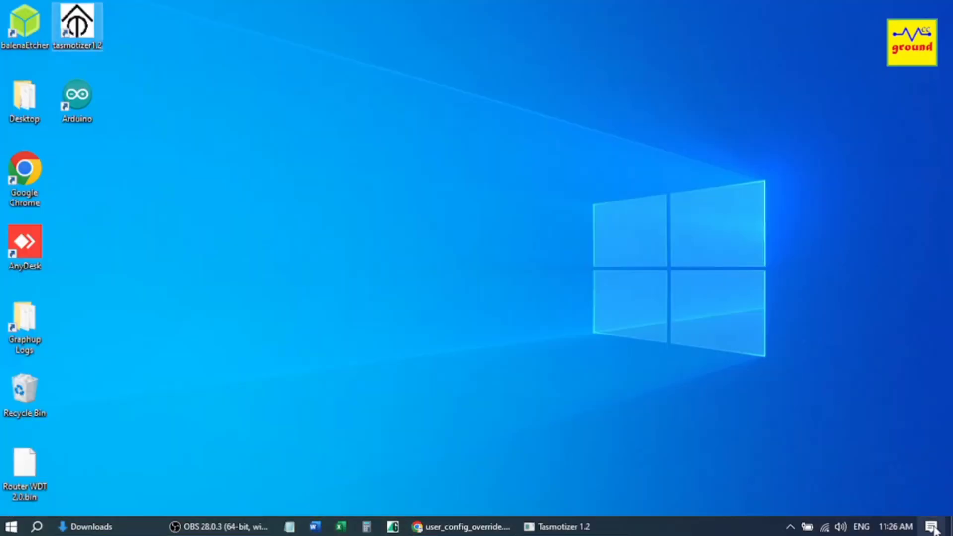
{"action": "left_click", "coordinate": [826, 527]}
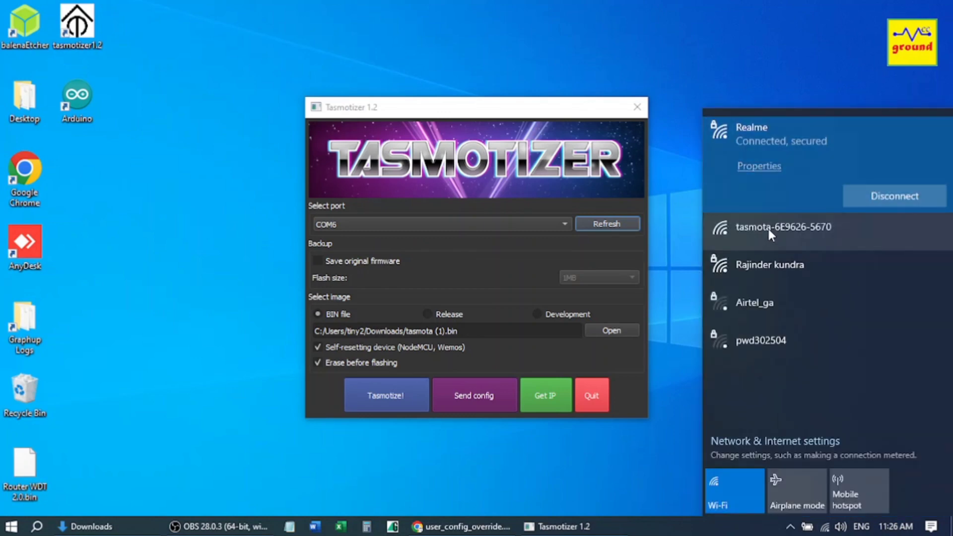
{"action": "left_click", "coordinate": [769, 229]}
{"action": "left_click", "coordinate": [856, 269]}
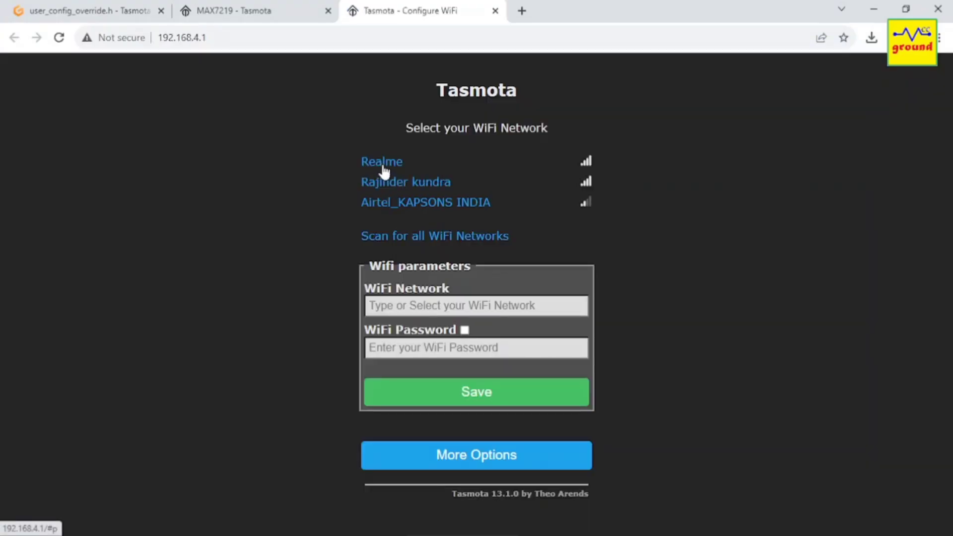
Step: On the portal page, choose Realme, enter the Wi-Fi password, and save
{"action": "left_click", "coordinate": [381, 164]}
{"action": "type", "text": "•••••••••••"}
{"action": "left_click", "coordinate": [480, 394]}
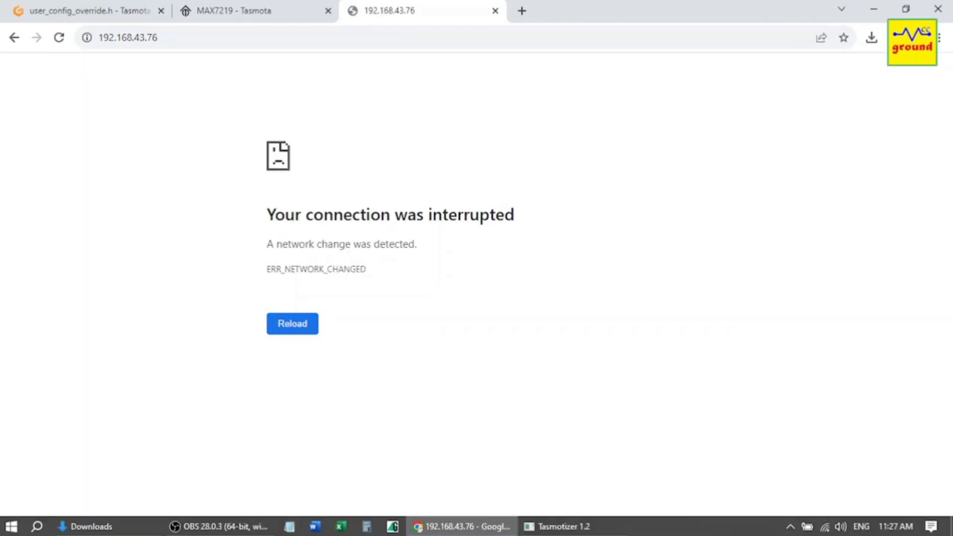
Step: Go to Configuration > Configure Module and scroll GPIO1's list to the MAX7219 CLK, DIN and CS entries
{"action": "left_click", "coordinate": [59, 37]}
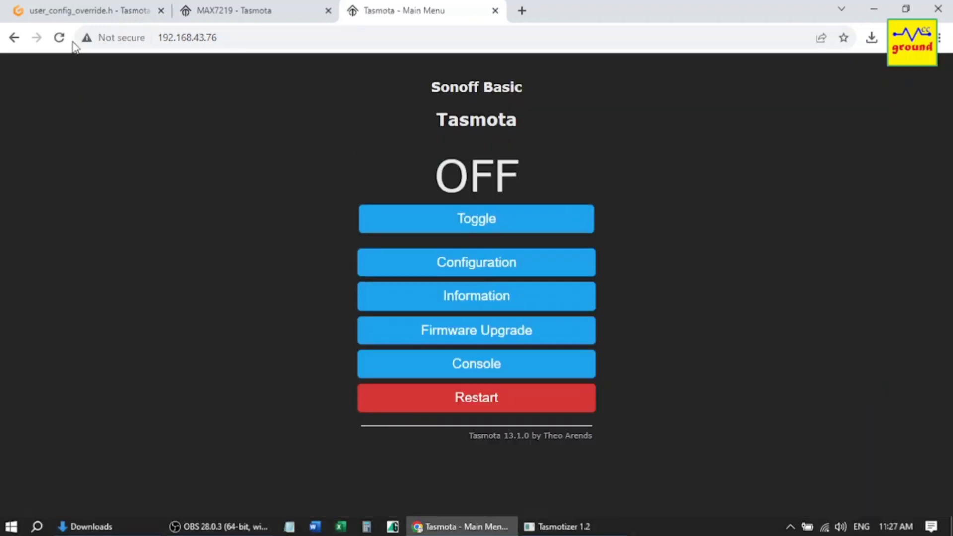
{"action": "left_click", "coordinate": [471, 268]}
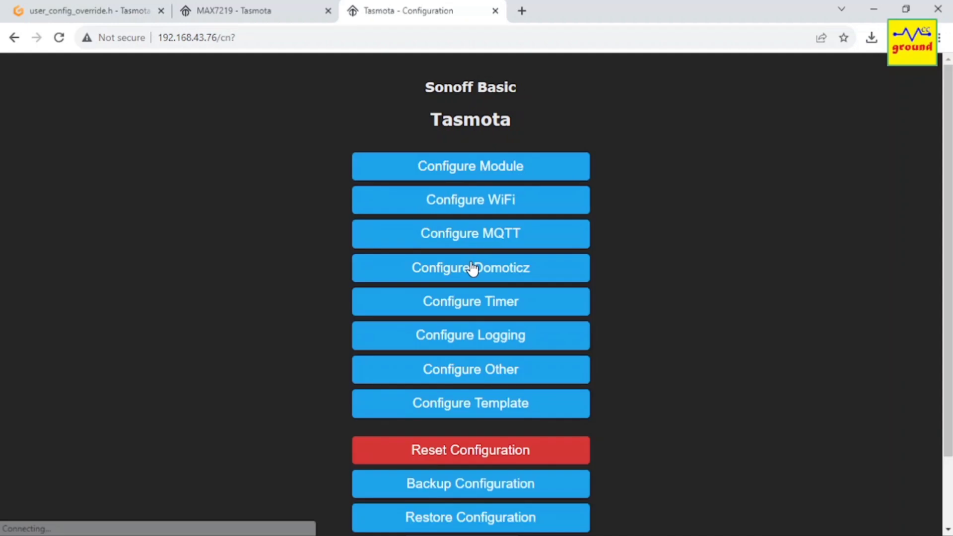
{"action": "left_click", "coordinate": [485, 169]}
{"action": "left_click", "coordinate": [500, 233]}
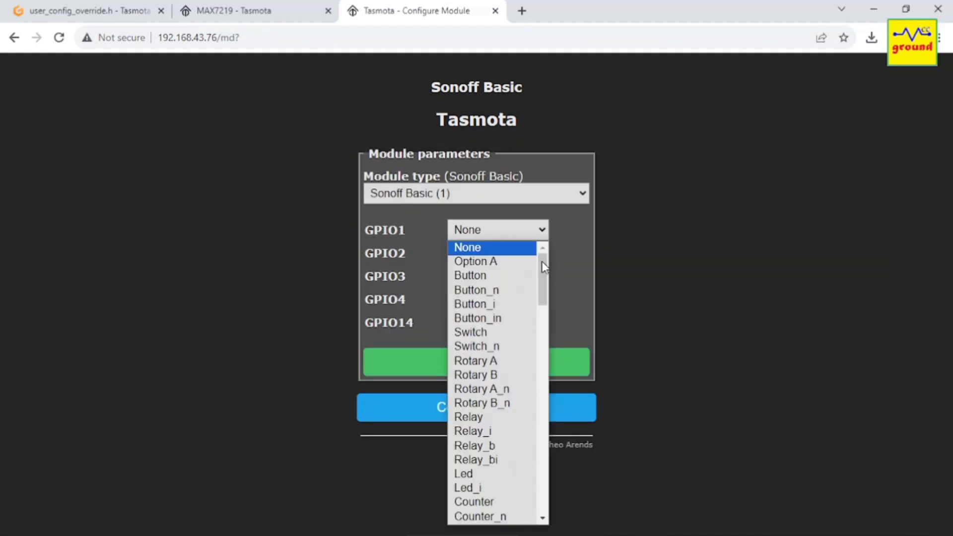
{"action": "left_click_drag", "start_coordinate": [542, 262], "coordinate": [546, 351]}
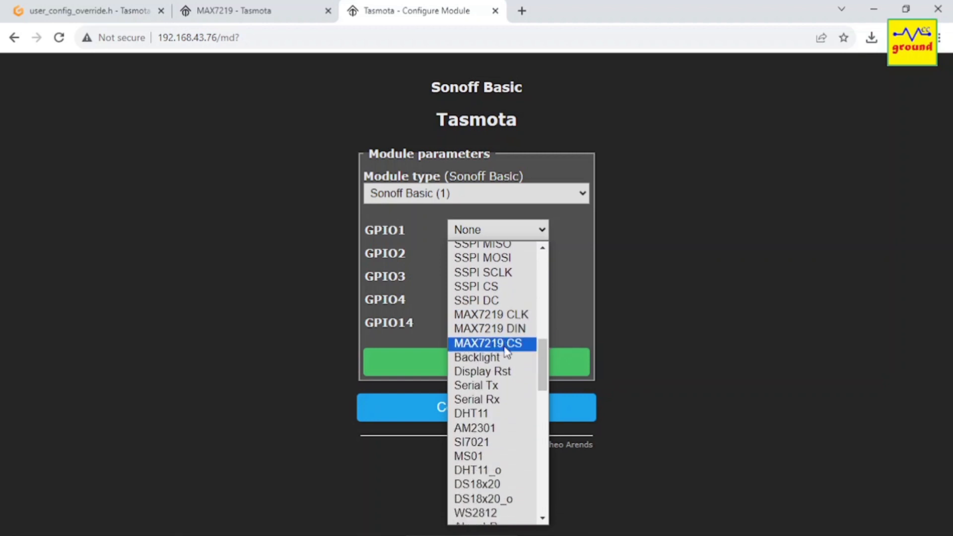